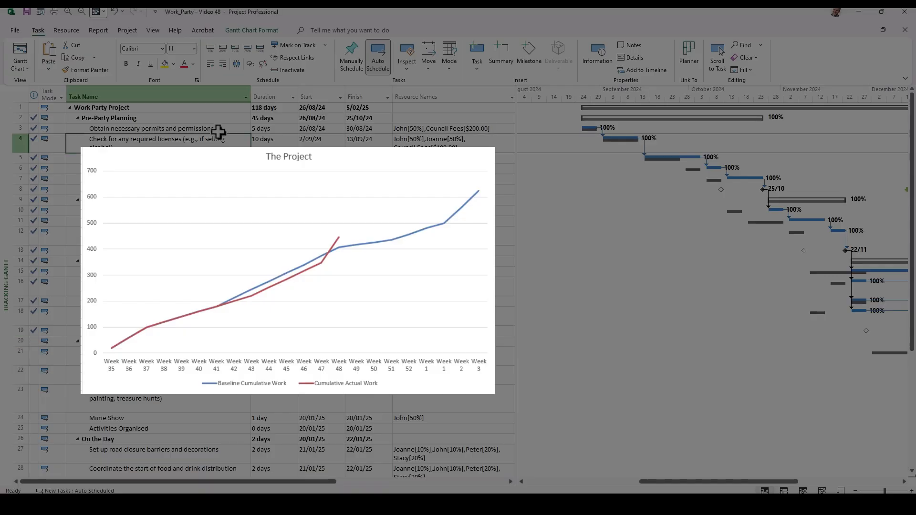
Review the tasks from obtaining permits to Logistics Organised and compare their bars with the baseline in the tracking Gantt.
left_click_drag(216, 128, 205, 331)
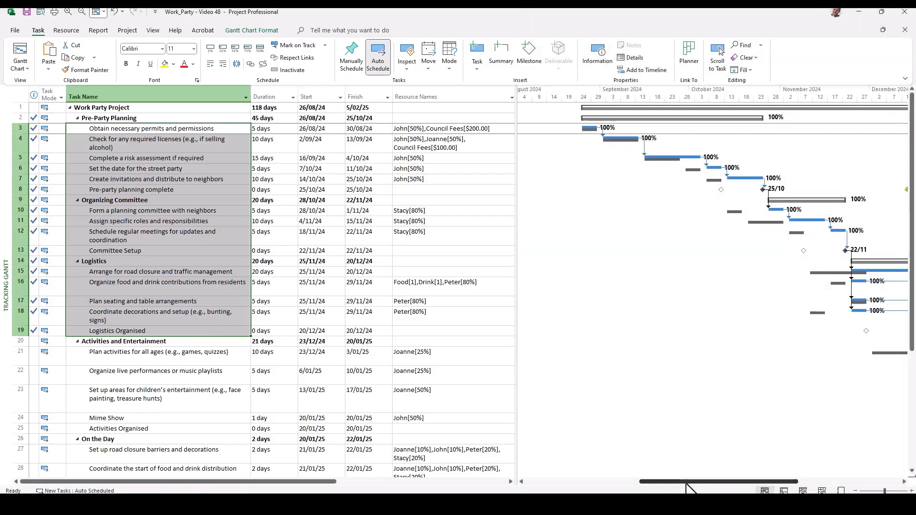
left_click_drag(689, 482, 701, 482)
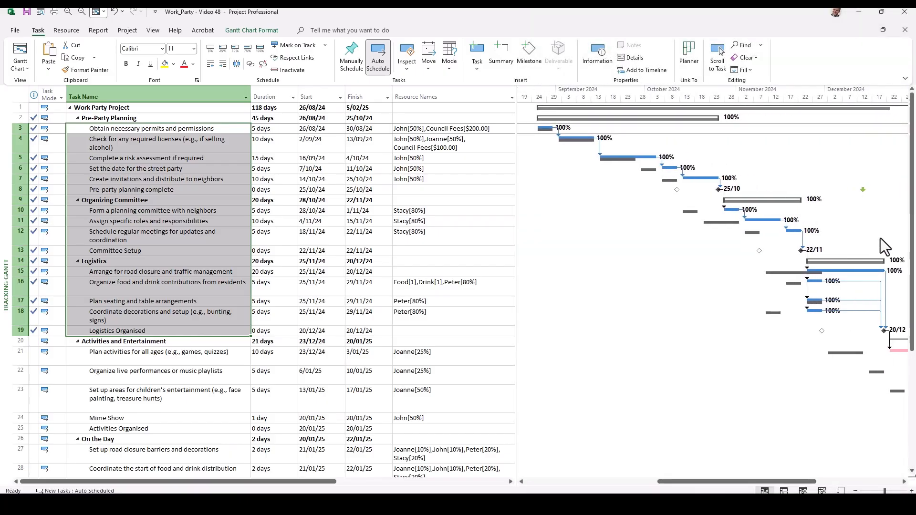
left_click_drag(912, 217, 912, 265)
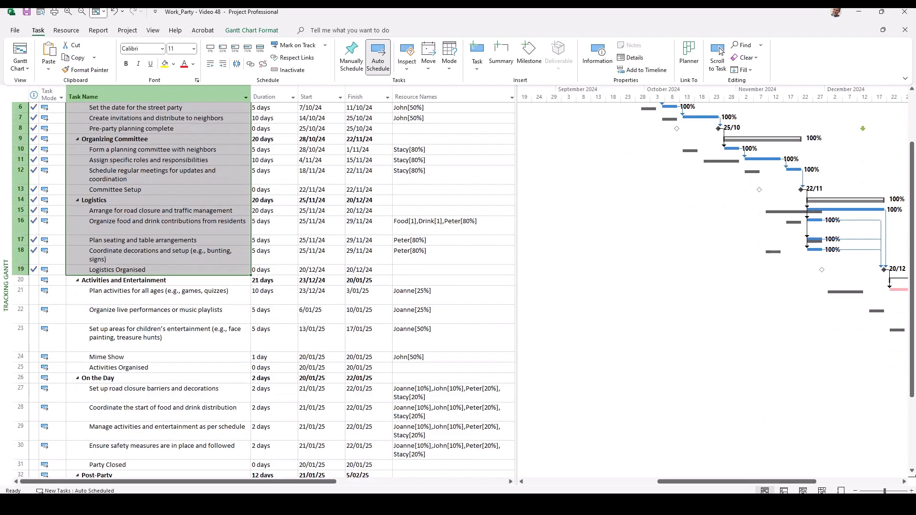
left_click_drag(734, 482, 735, 489)
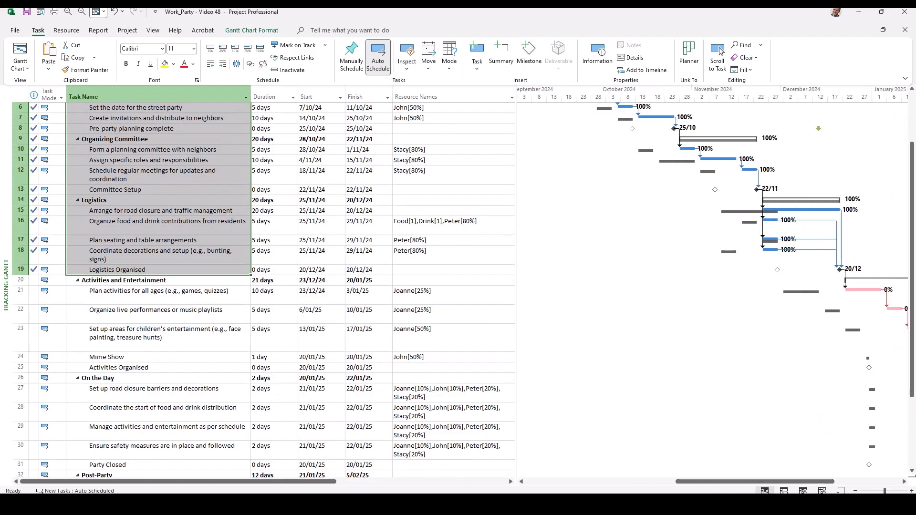
left_click_drag(911, 297, 911, 245)
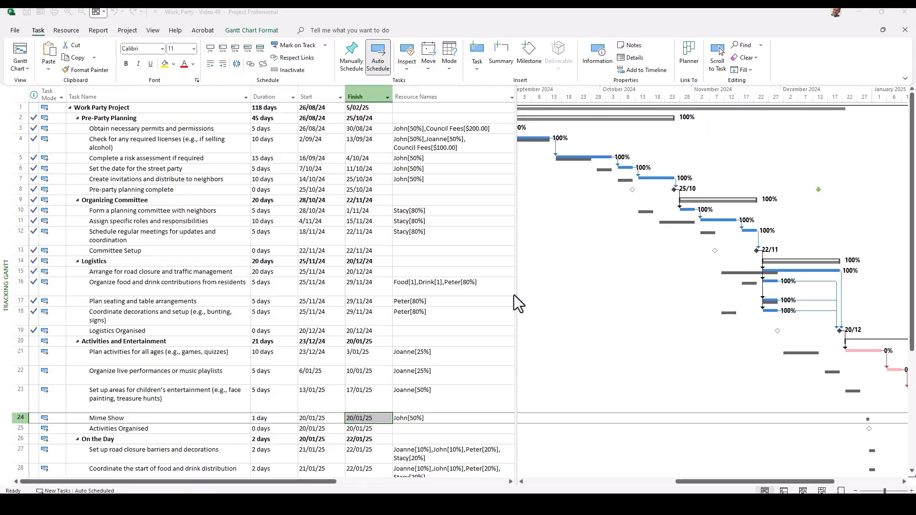
Widen the task table to reveal the Baseline Start and Baseline Finish columns and review their dates for all tasks.
left_click_drag(514, 294, 769, 292)
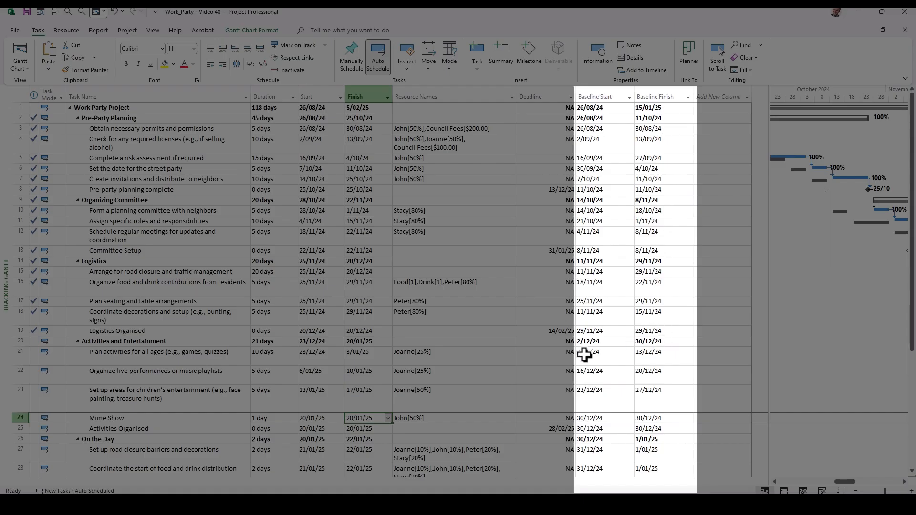
scroll(588, 348, "down", 5)
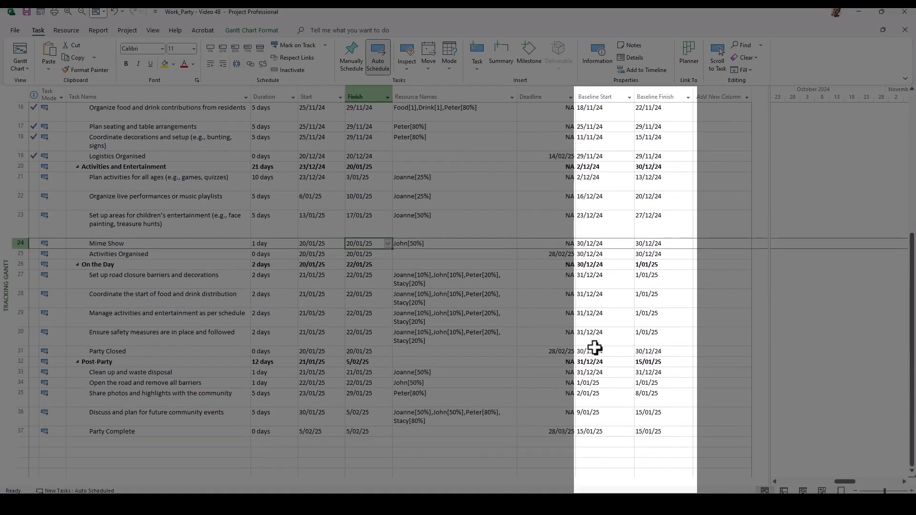
scroll(620, 334, "up", 5)
Add Actual Start and Actual Finish columns after Baseline Finish in the task table, widening the table to fit.
left_click_drag(770, 272, 809, 272)
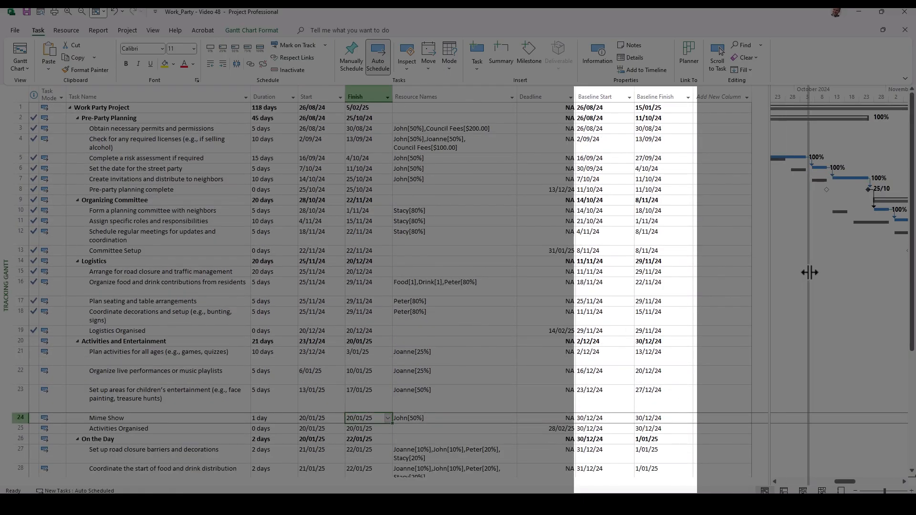
left_click(746, 99)
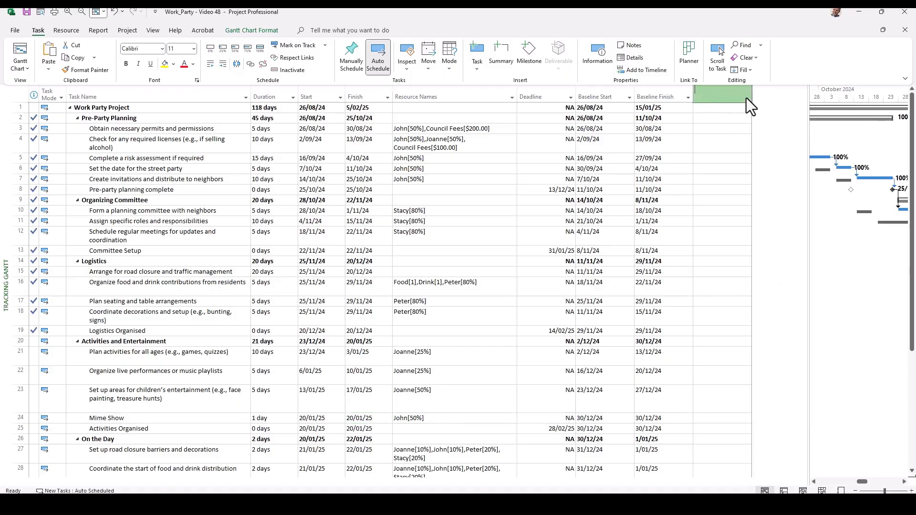
left_click(716, 165)
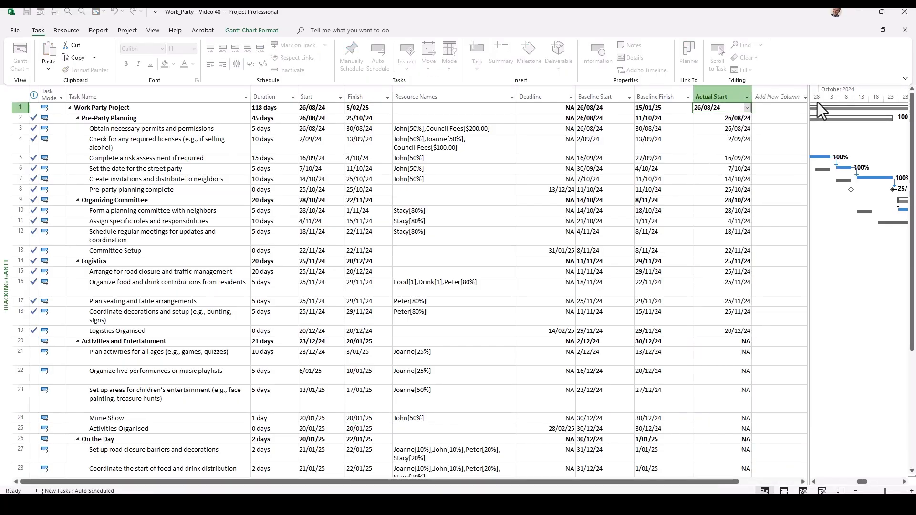
left_click_drag(808, 107, 815, 107)
left_click(805, 98)
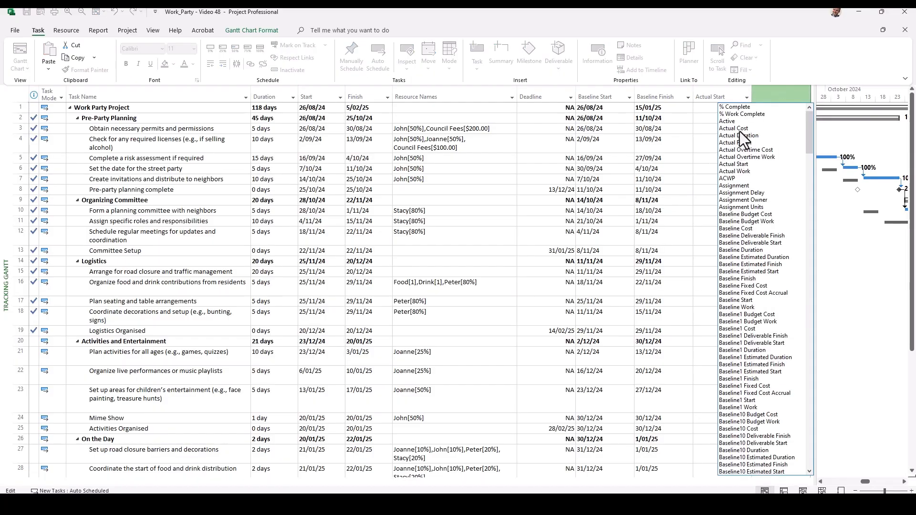
left_click(742, 144)
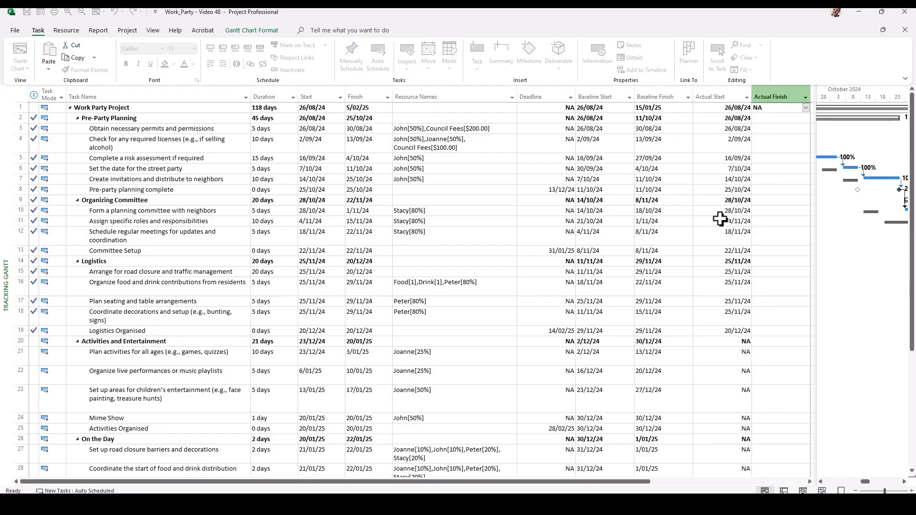
Review the actual start and finish dates down to Party Complete, and narrow the task table to show the Gantt chart again.
left_click(723, 329)
left_click(725, 360)
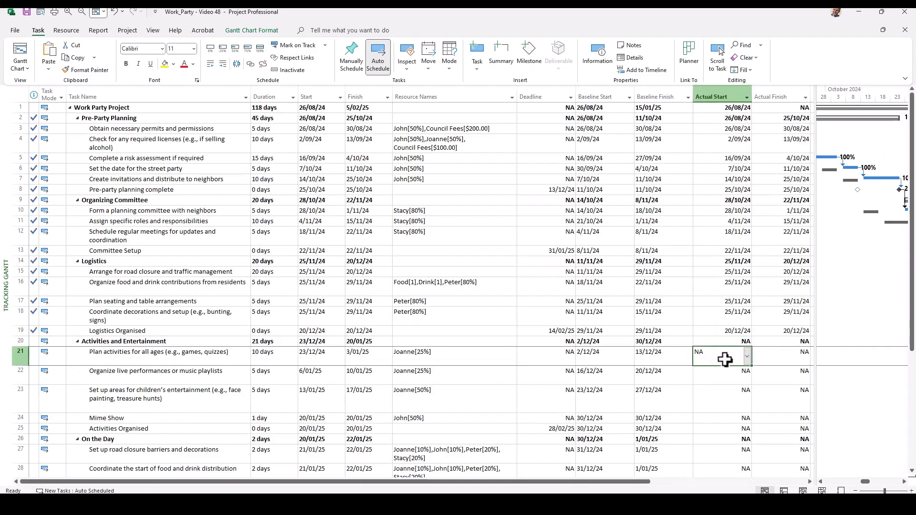
scroll(725, 359, "down", 4)
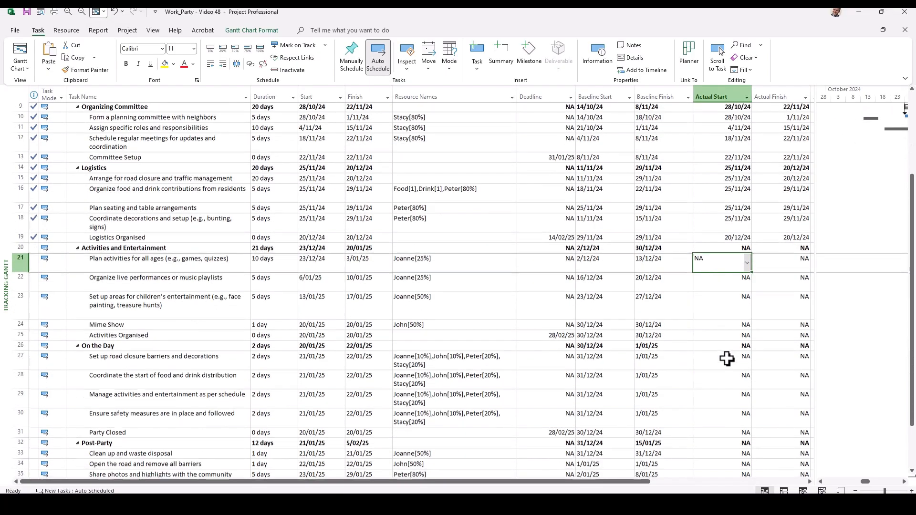
scroll(726, 358, "down", 1)
left_click(736, 429)
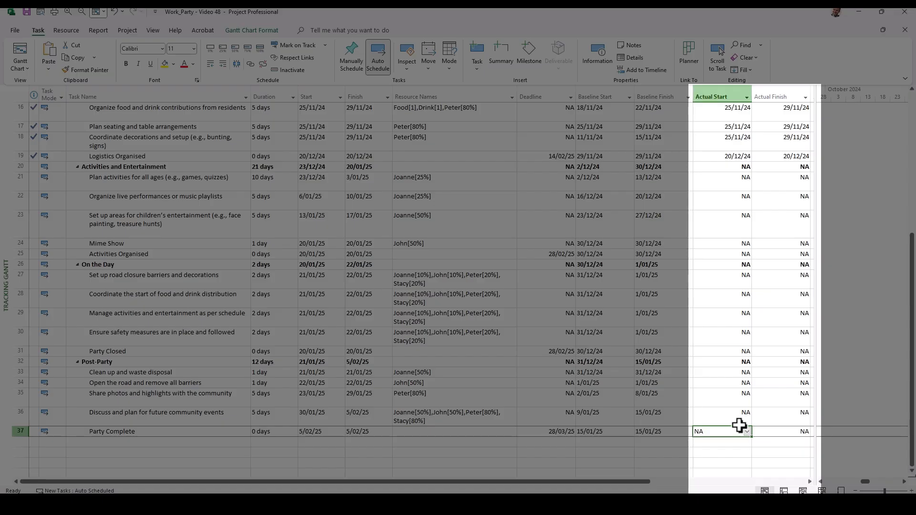
scroll(687, 364, "up", 5)
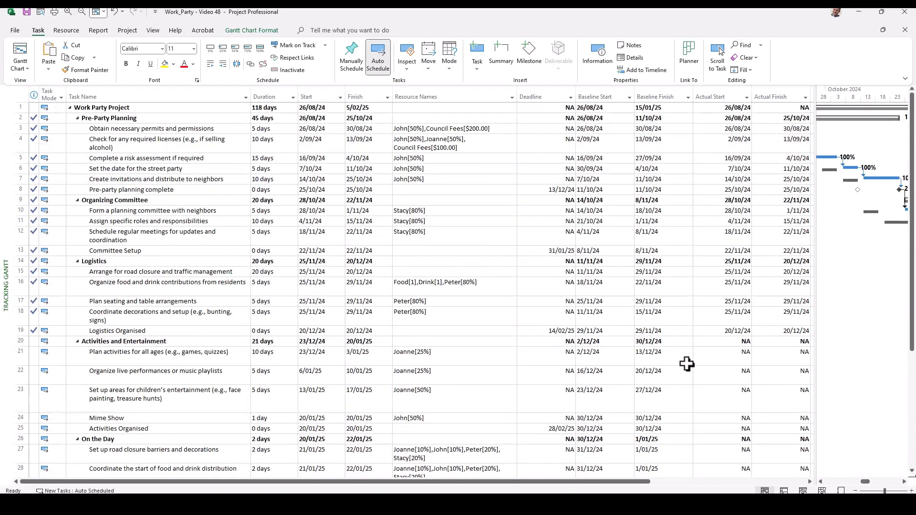
left_click_drag(814, 322, 535, 322)
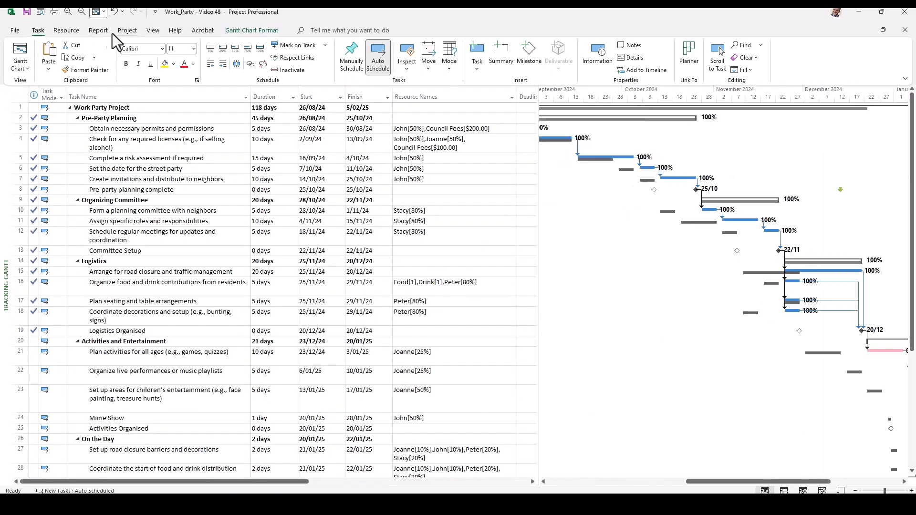
Open the visual reports and start editing the Baseline Work Report template's fields.
left_click(99, 31)
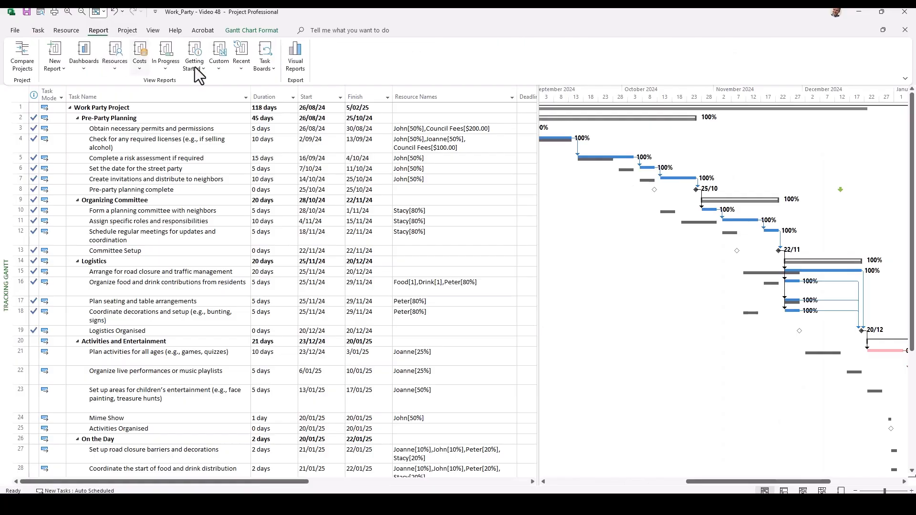
left_click(296, 54)
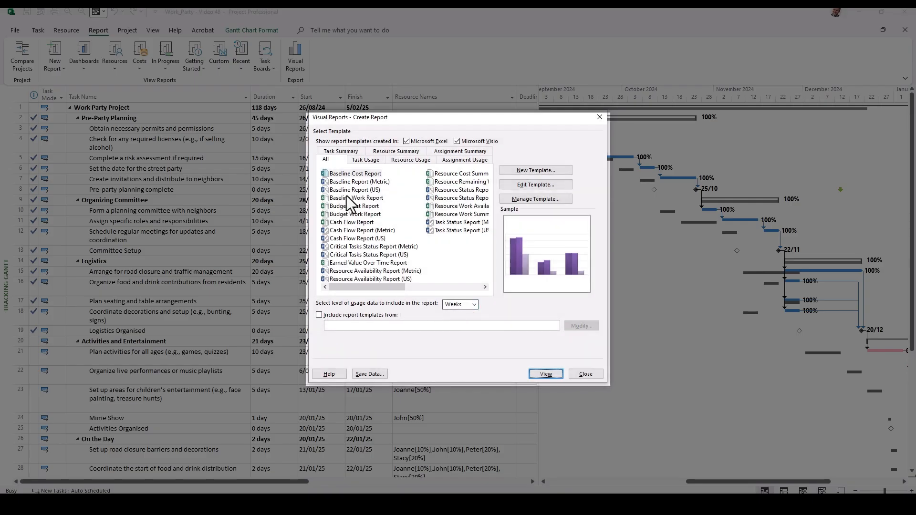
left_click(370, 198)
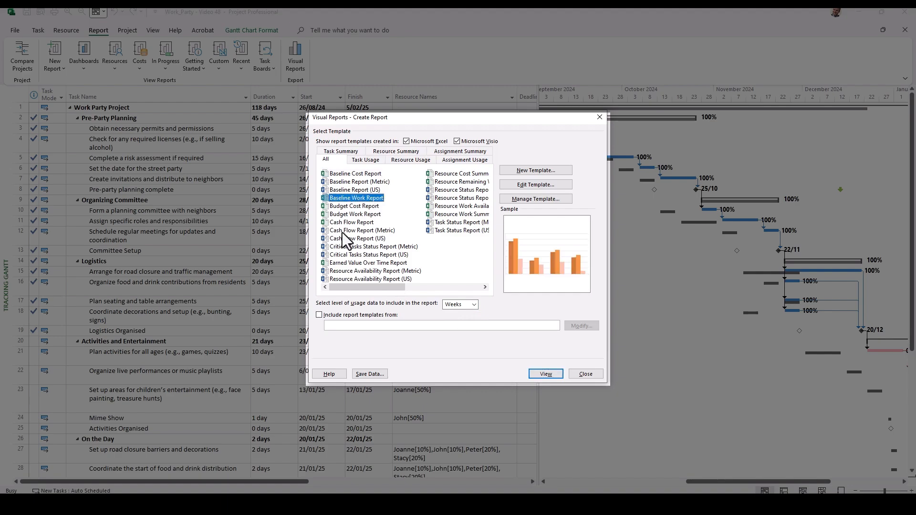
left_click(544, 186)
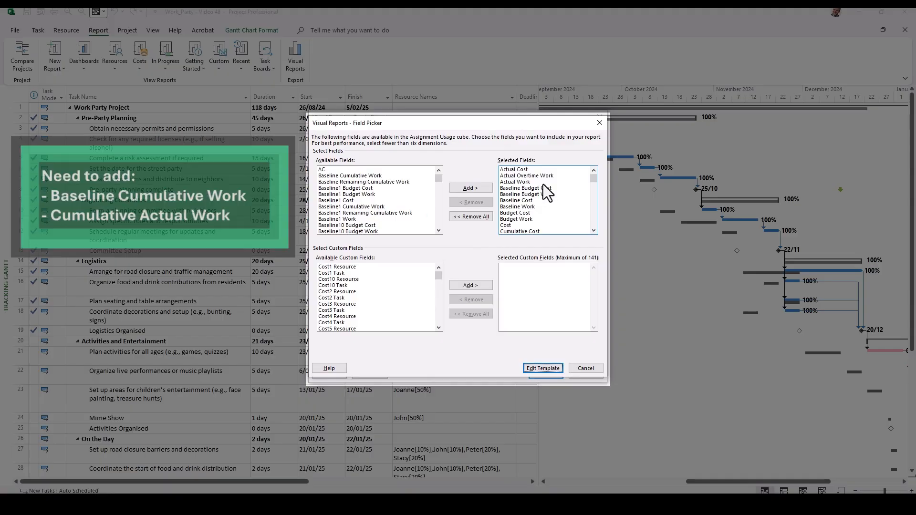
Add Baseline Cumulative Work and Cumulative Actual Work to the report's selected fields and open the template in Excel.
left_click(350, 176)
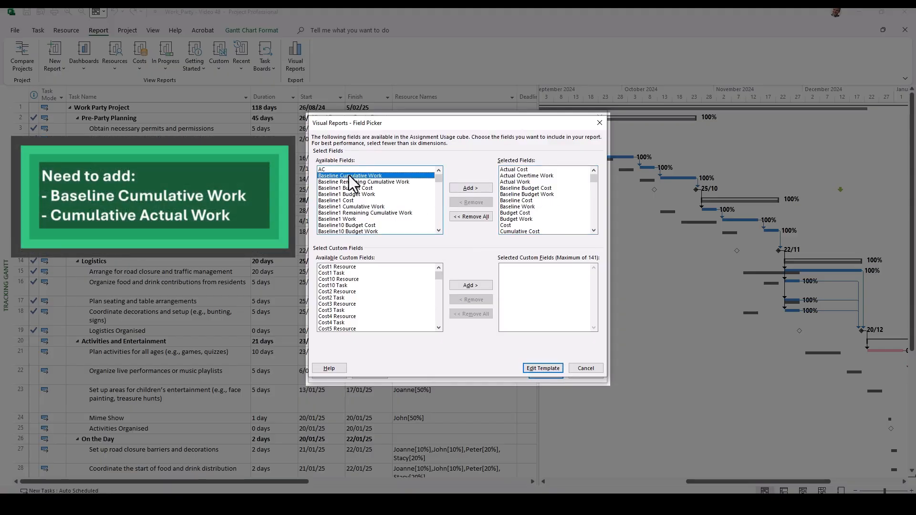
left_click(469, 189)
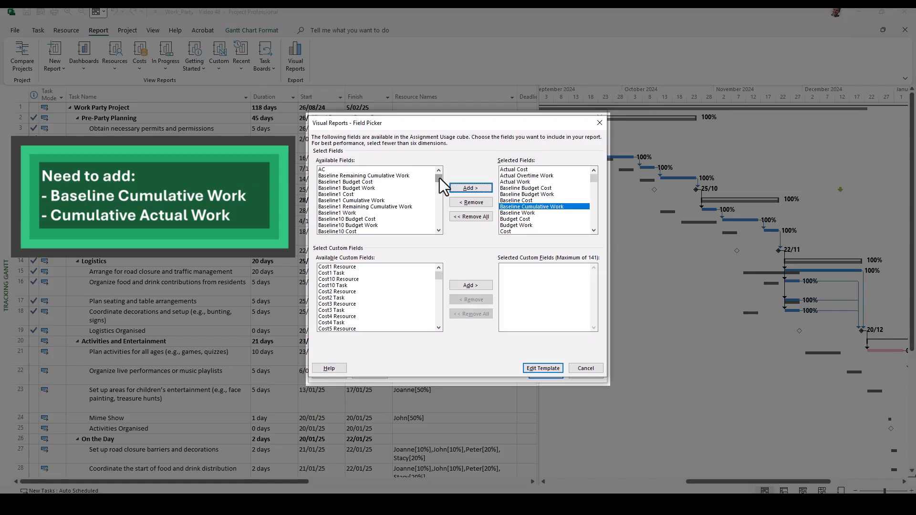
mouse_move(439, 178)
left_mouse_down()
mouse_move(438, 195)
mouse_move(445, 191)
left_mouse_up()
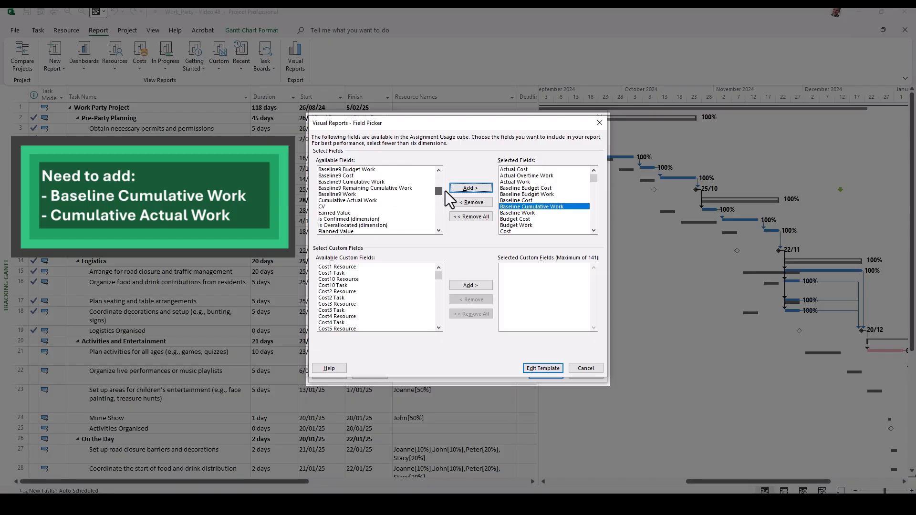
left_click(333, 201)
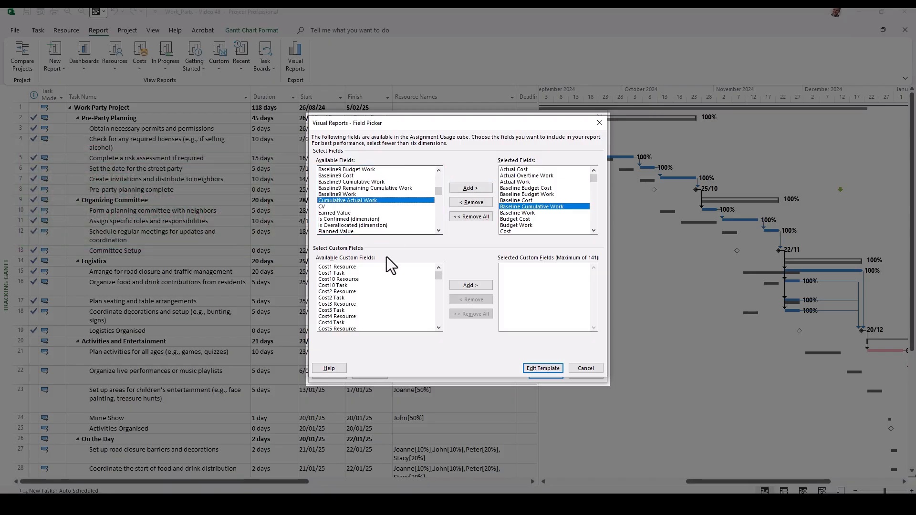
left_click(468, 189)
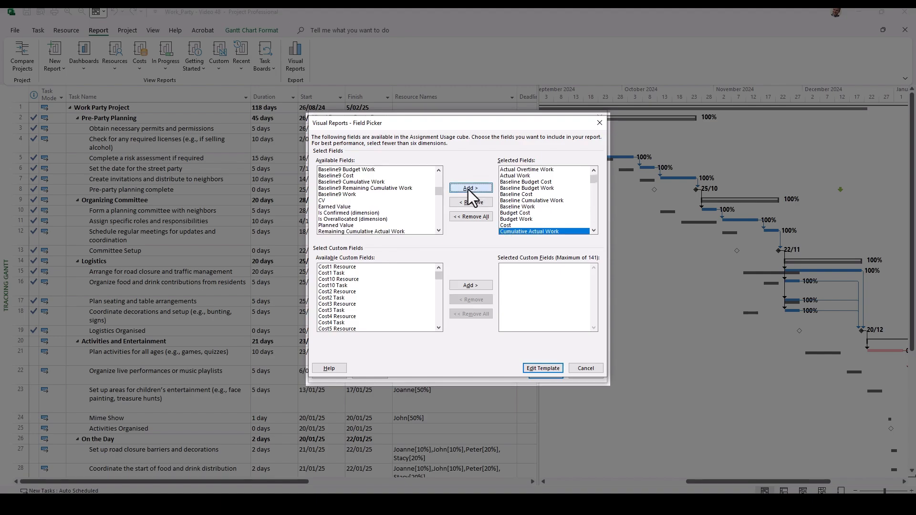
left_click(543, 368)
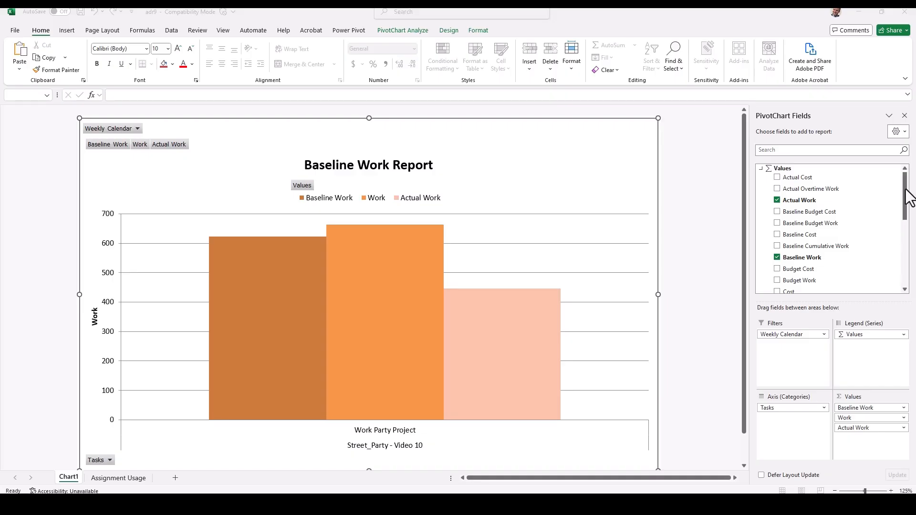
Replace the PivotChart values with Baseline Cumulative Work and Cumulative Actual Work, and move Weekly Calendar from the filters to the axis categories above Tasks.
left_click(776, 201)
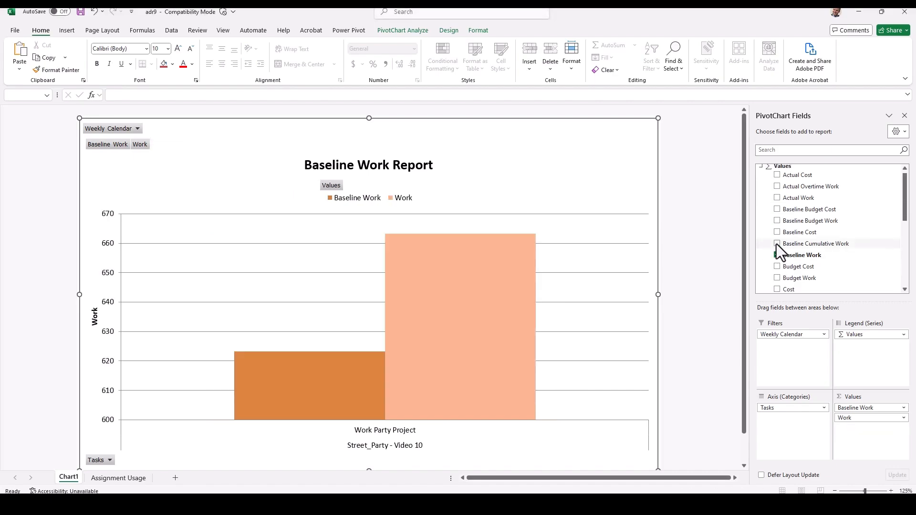
left_click(777, 244)
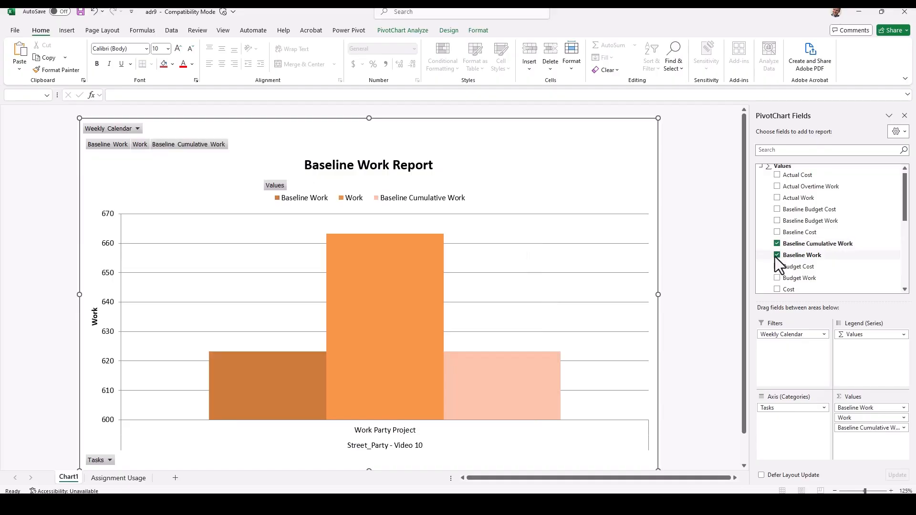
left_click(776, 256)
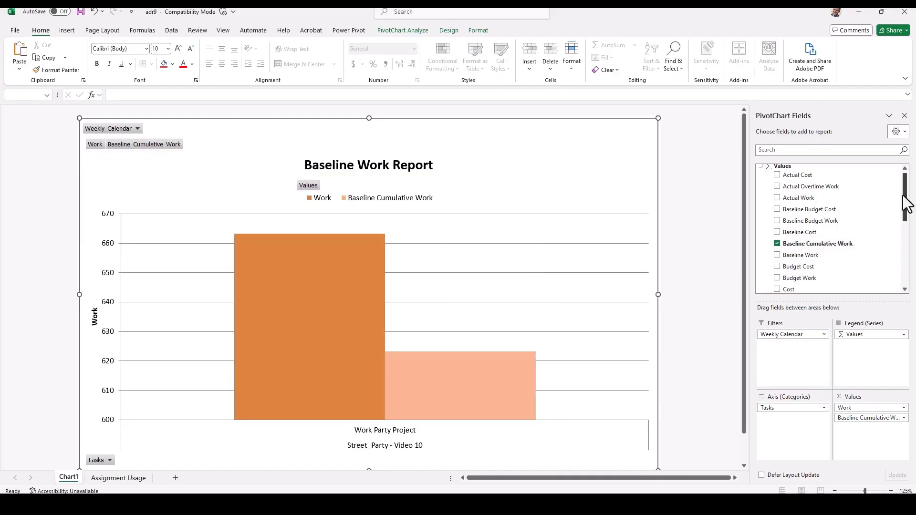
left_click_drag(903, 195, 904, 236)
left_click(777, 251)
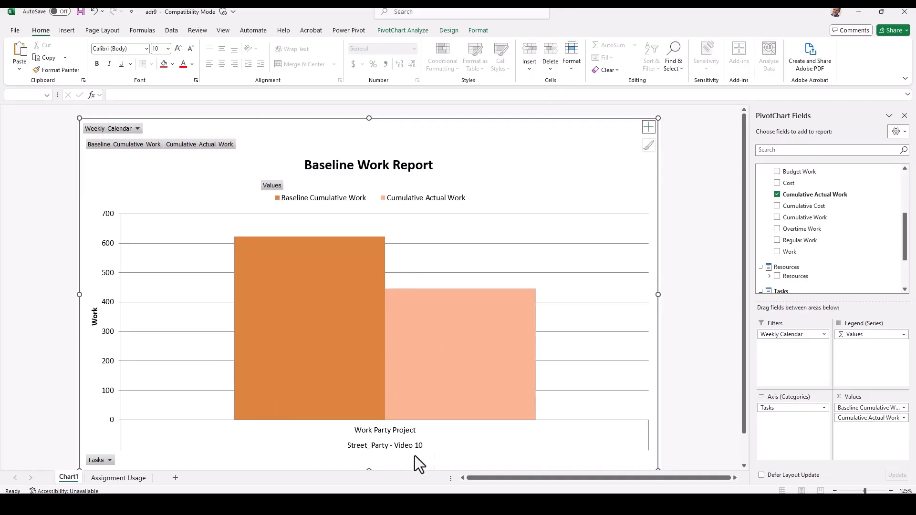
scroll(496, 380, "down", 1)
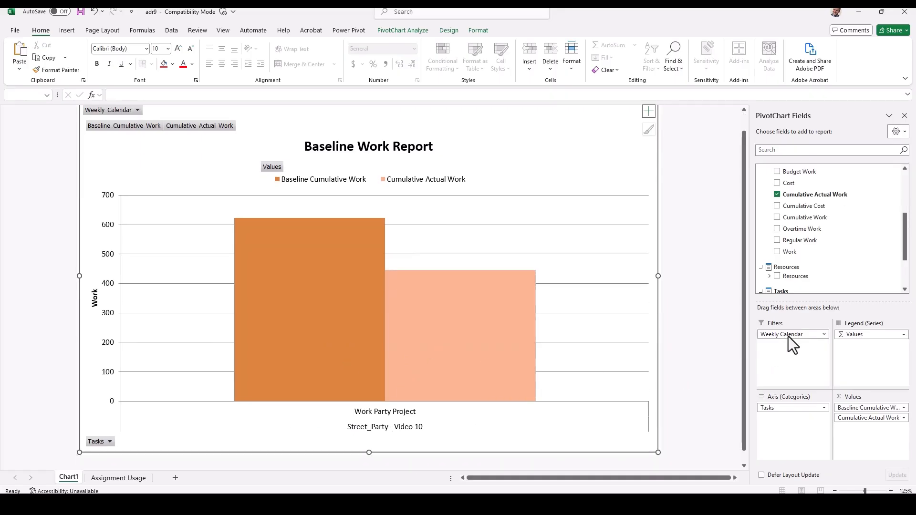
left_click_drag(788, 336, 785, 407)
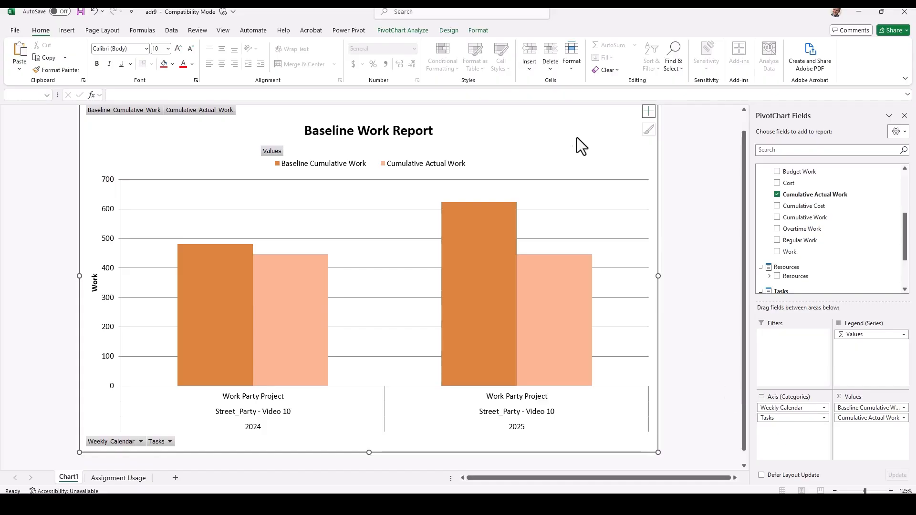
Change the Baseline Work Report chart from clustered columns to a Line chart.
right_click(551, 141)
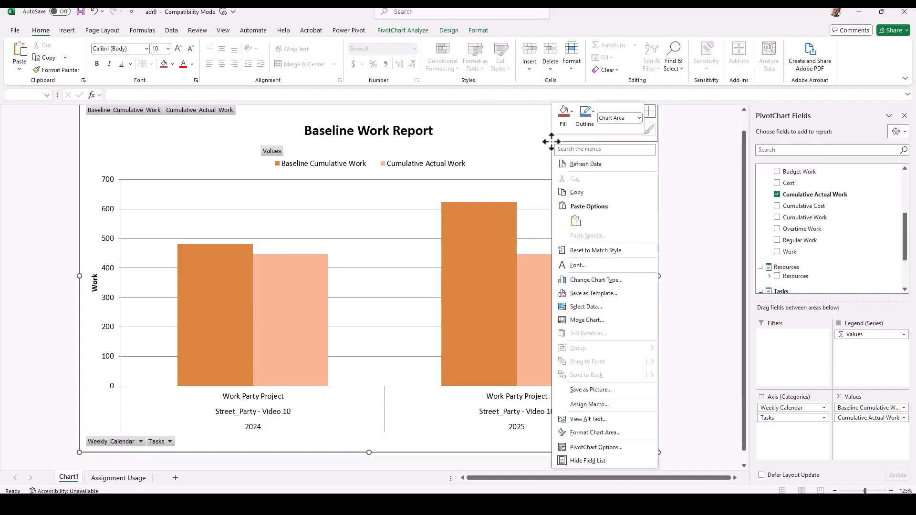
left_click(586, 281)
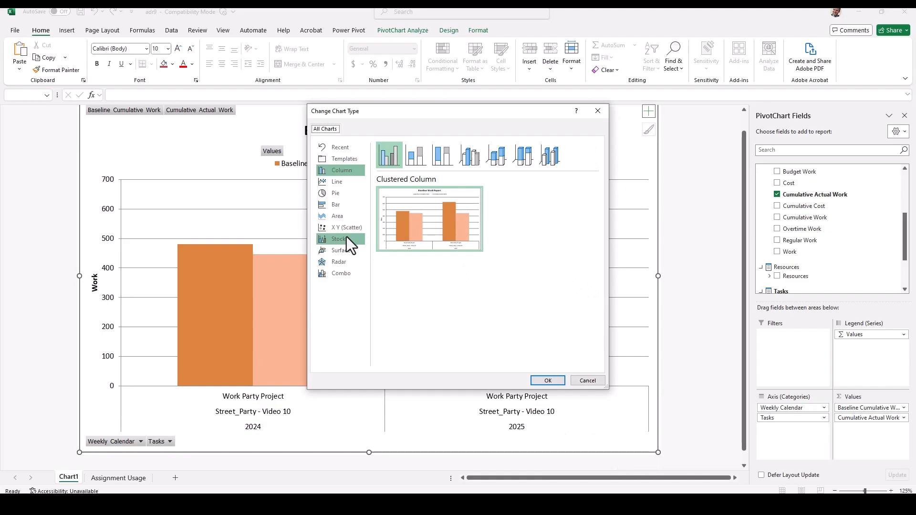
left_click(336, 183)
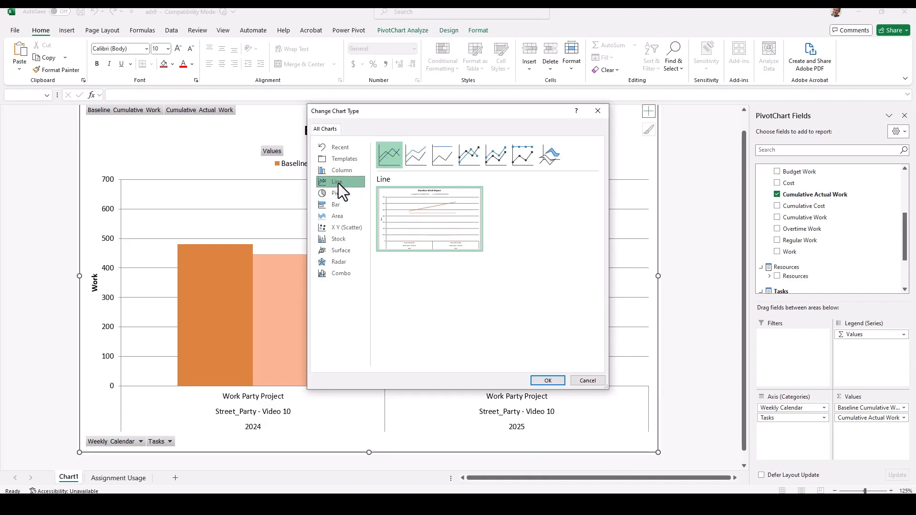
left_click(546, 380)
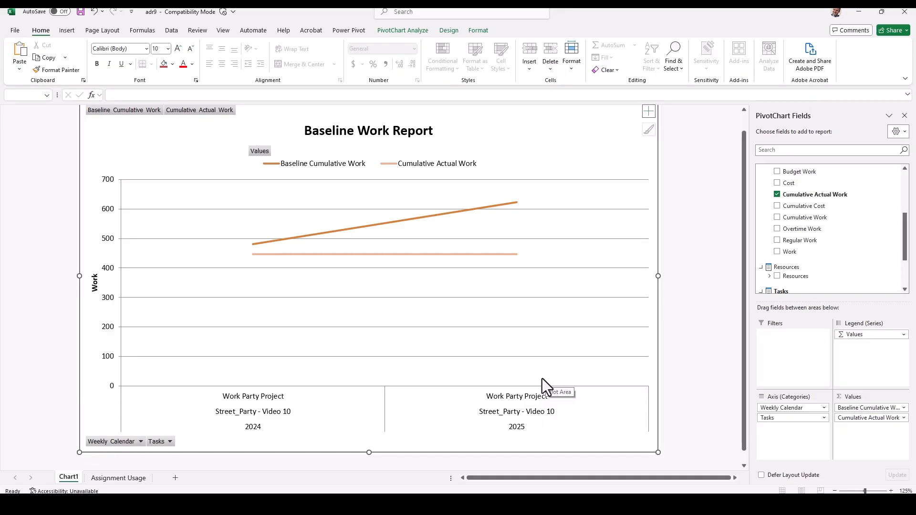
Expand 2024 Q3 and Q4 and 2025 Q1 to individual weeks in the Assignment Usage PivotTable.
left_click(112, 479)
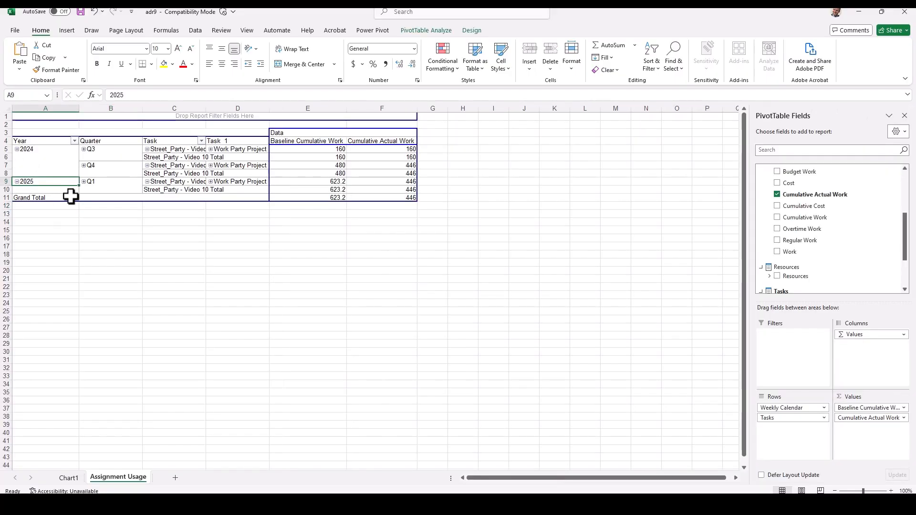
left_click(83, 150)
left_click(84, 246)
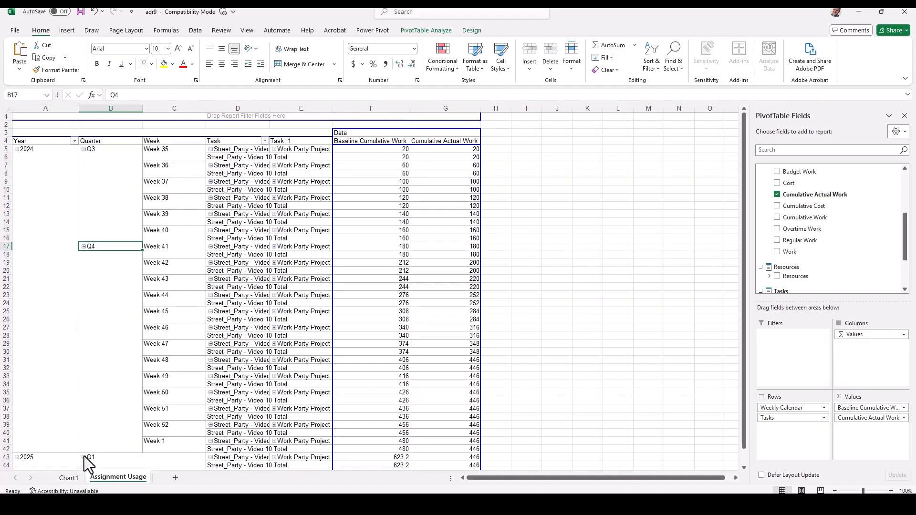
left_click(83, 457)
scroll(92, 386, "down", 3)
scroll(91, 371, "down", 1)
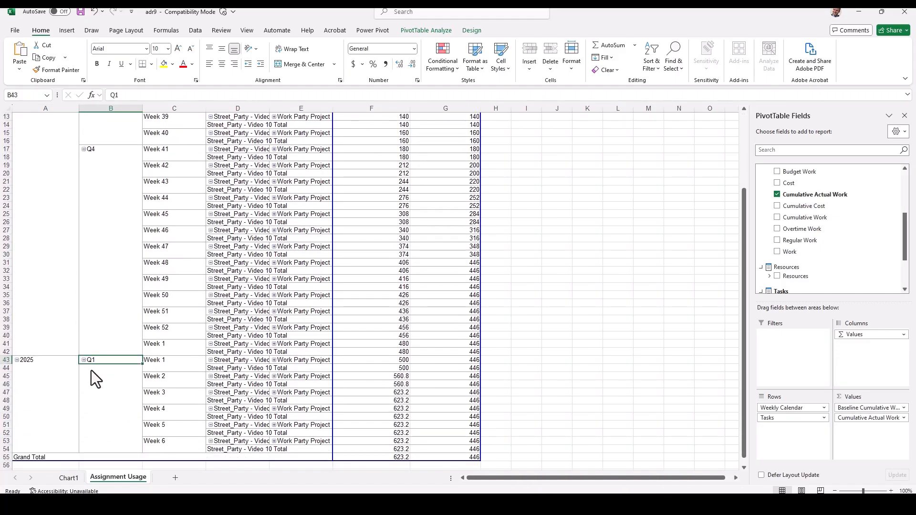
scroll(98, 375, "up", 4)
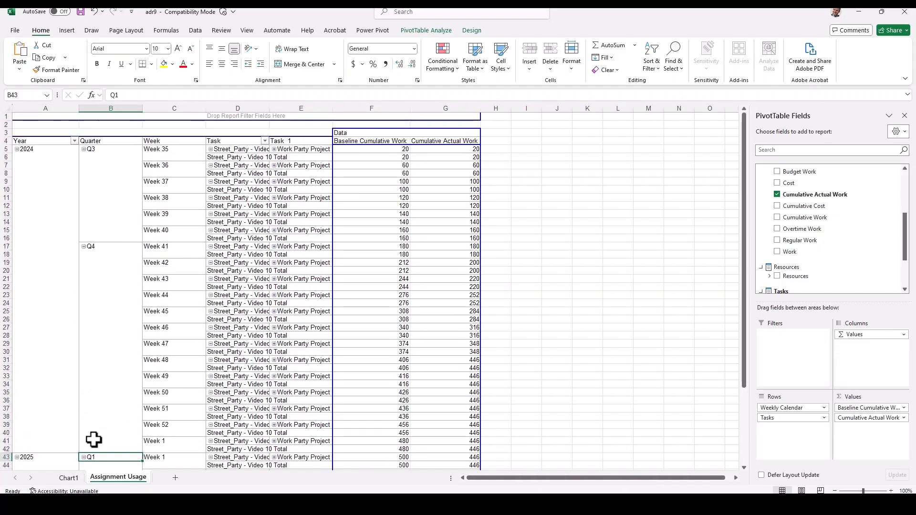
Move Tasks from the axis categories to the filters of the PivotChart on Chart1.
left_click(68, 478)
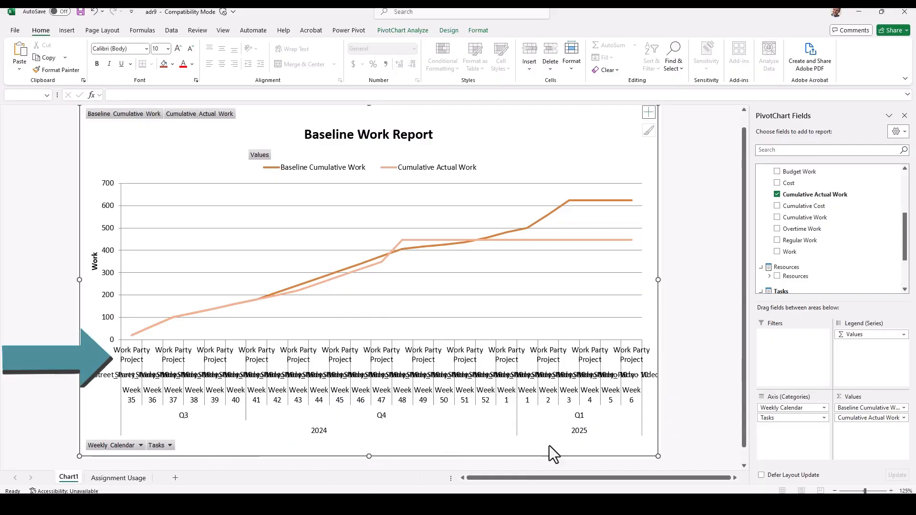
left_click(780, 419)
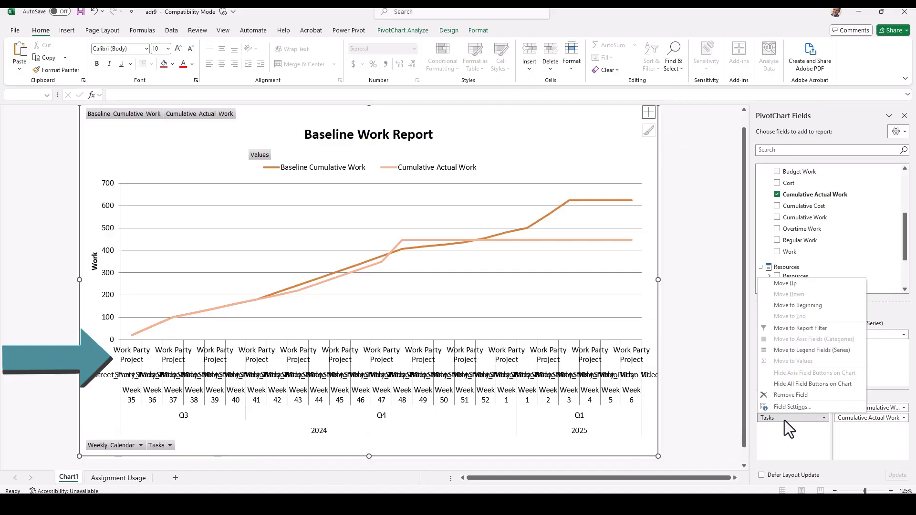
left_click_drag(784, 420, 778, 342)
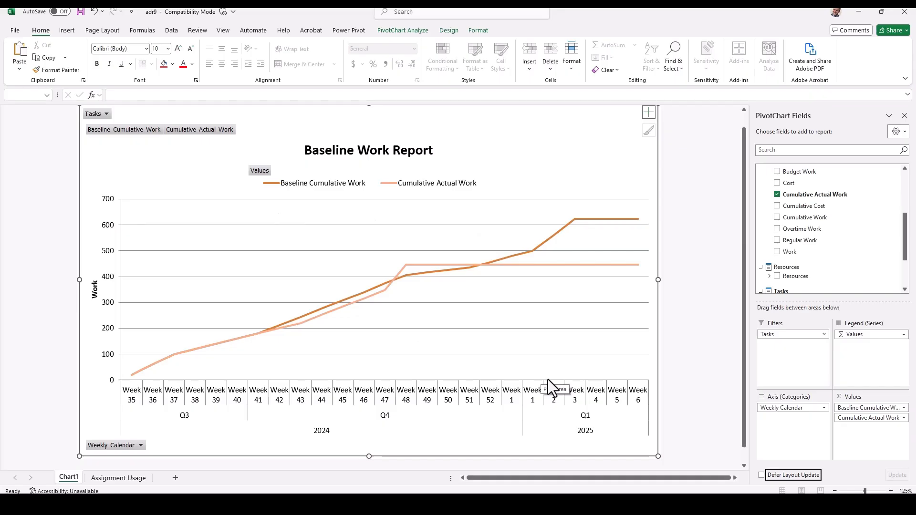
Recolor the Cumulative Actual Work line in the PivotChart dark blue.
left_click(543, 267)
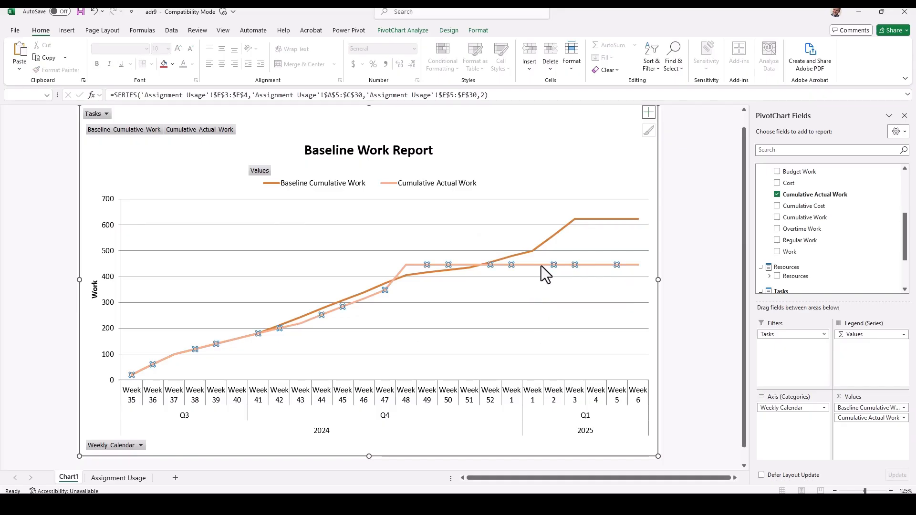
right_click(541, 265)
left_click(575, 248)
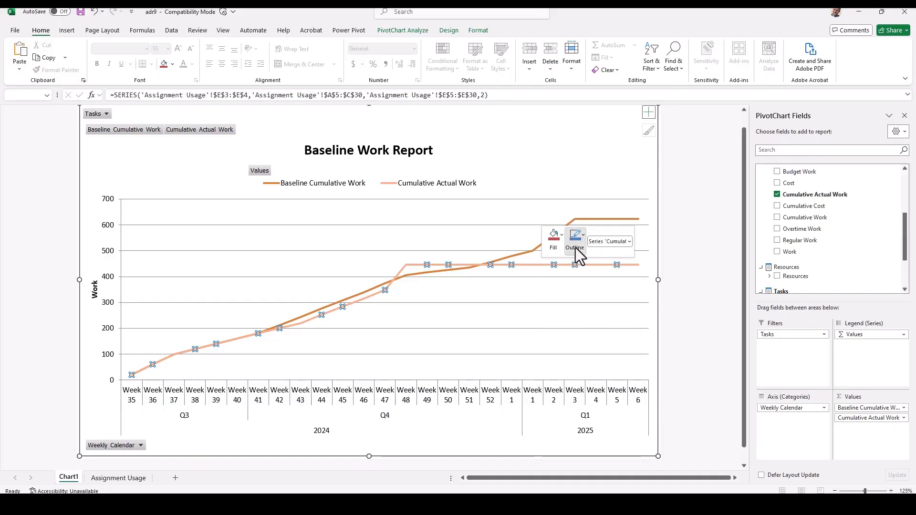
left_click(608, 314)
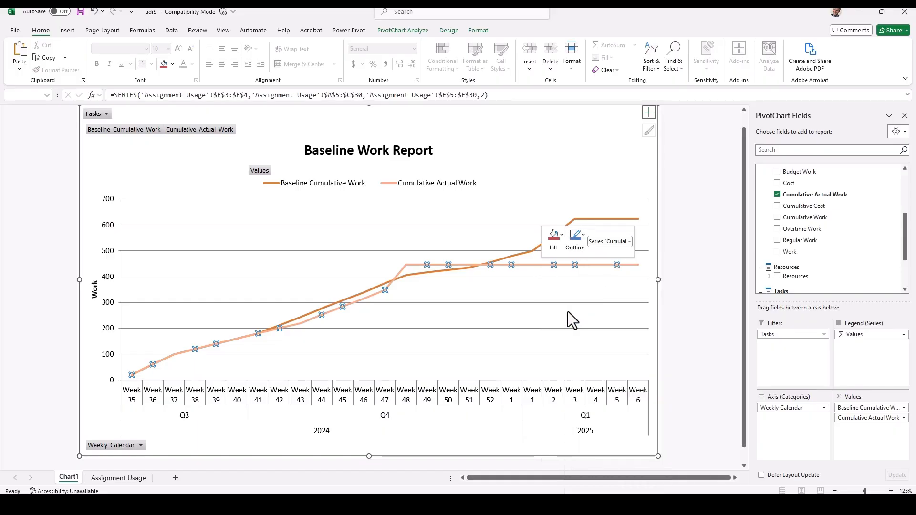
left_click(493, 344)
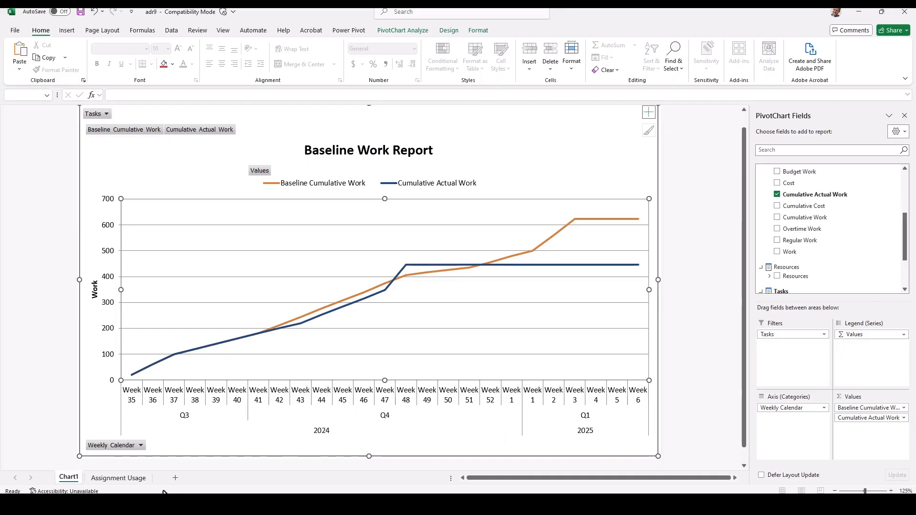
Copy the Week, Baseline Cumulative Work and Cumulative Actual Work columns, C3:E30, from the Assignment Usage PivotTable.
left_click(115, 479)
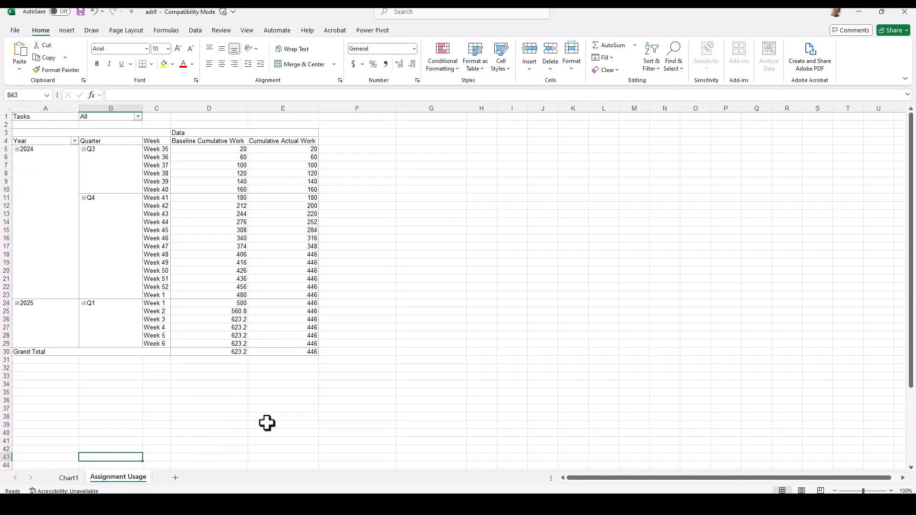
left_click(156, 132)
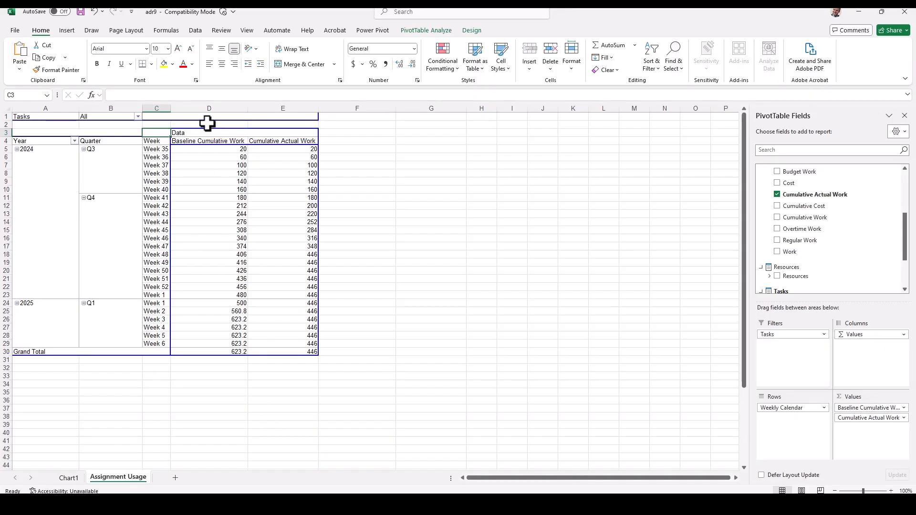
left_click(208, 143)
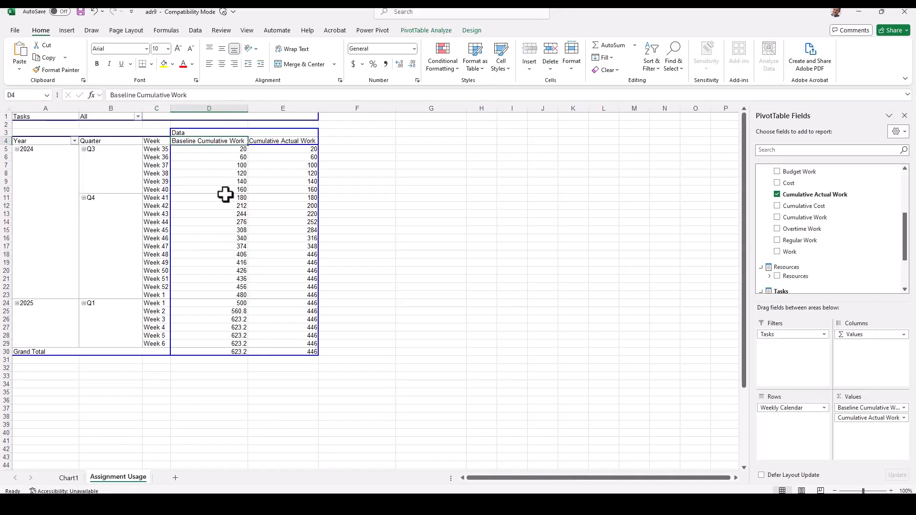
left_click(279, 142)
left_click_drag(157, 144, 321, 356)
key("ctrl+c")
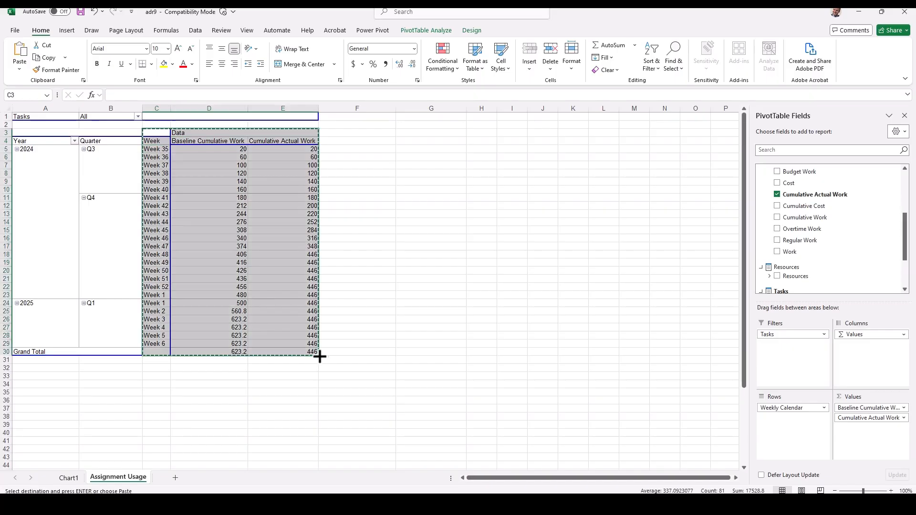
Add a new worksheet and paste the copied PivotTable data as values starting at cell A2.
left_click(175, 478)
left_click(33, 125)
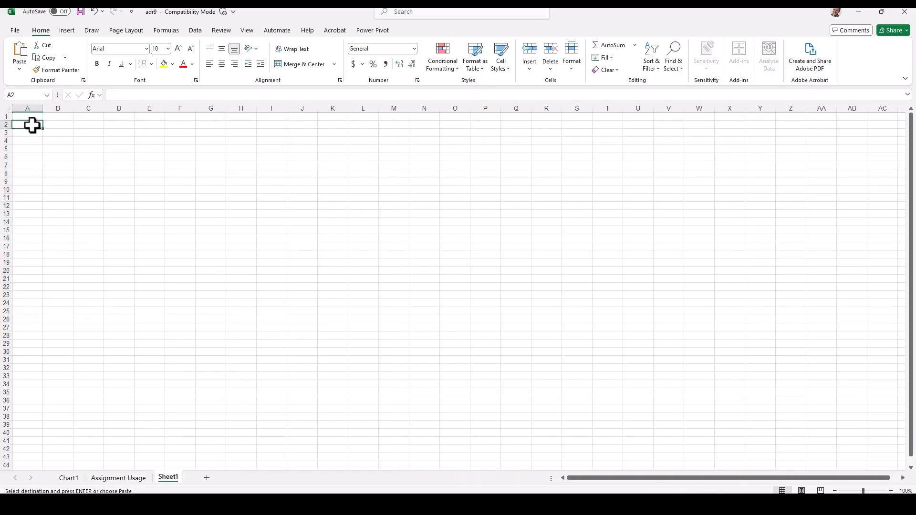
right_click(32, 125)
left_click(71, 189)
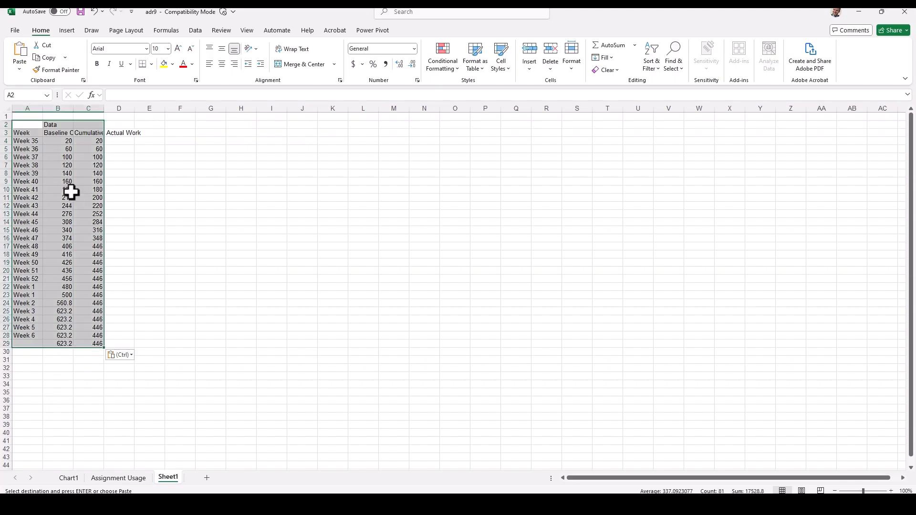
left_click(201, 246)
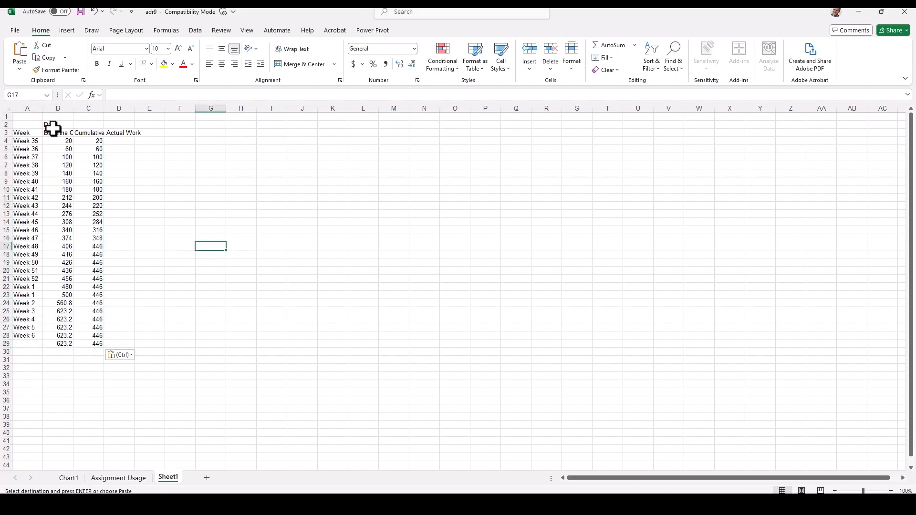
Delete the Data label in B2 and fit columns B and C to the width of their headings.
left_click(49, 126)
key("Delete")
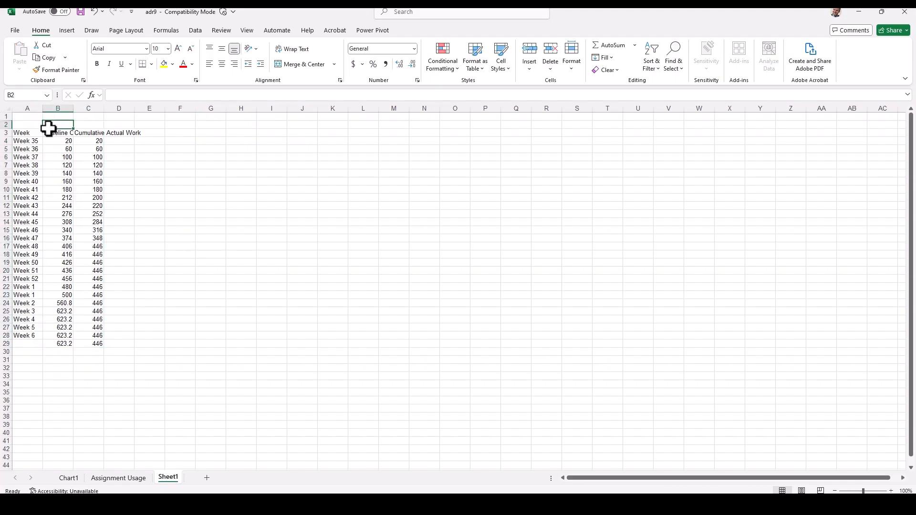
double_click(73, 109)
double_click(150, 109)
left_click(76, 399)
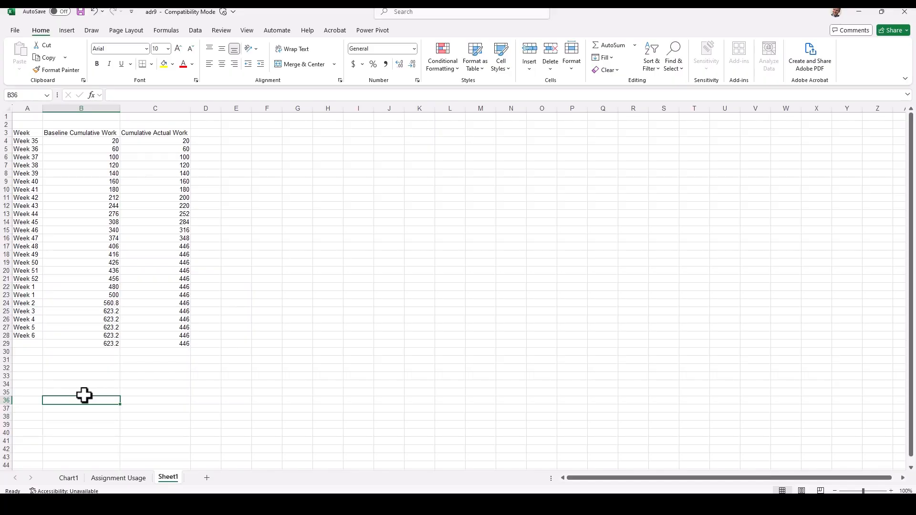
Check where actual work levels off in the PivotChart, and clear Sheet1's Cumulative Actual Work values from Week 49 down, C18:C29.
left_click(68, 478)
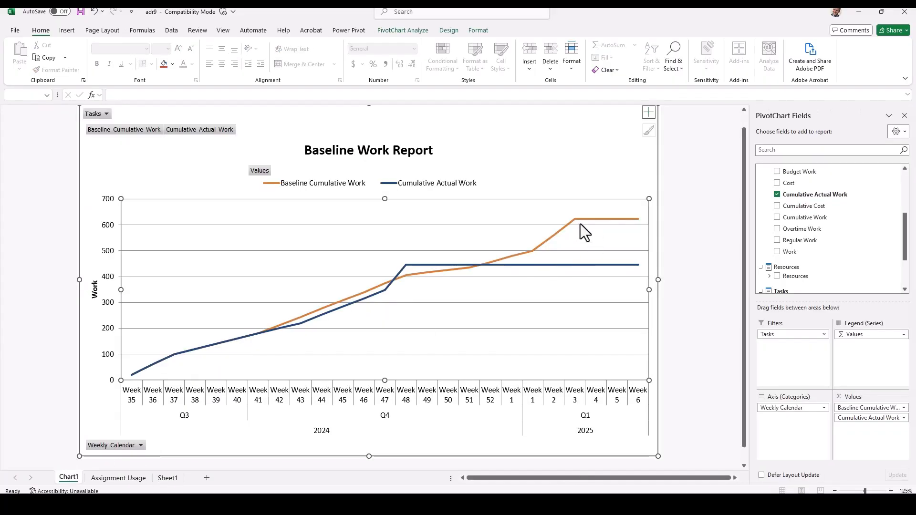
left_click(168, 478)
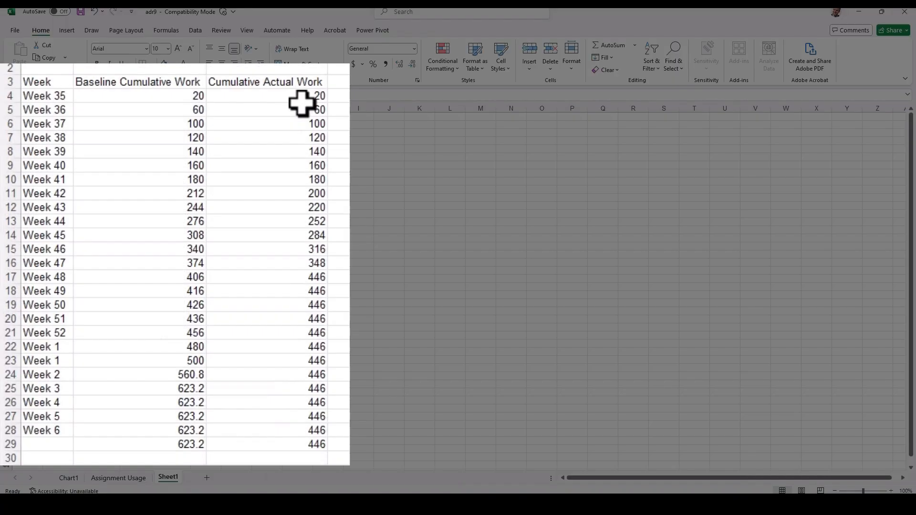
left_click(316, 278)
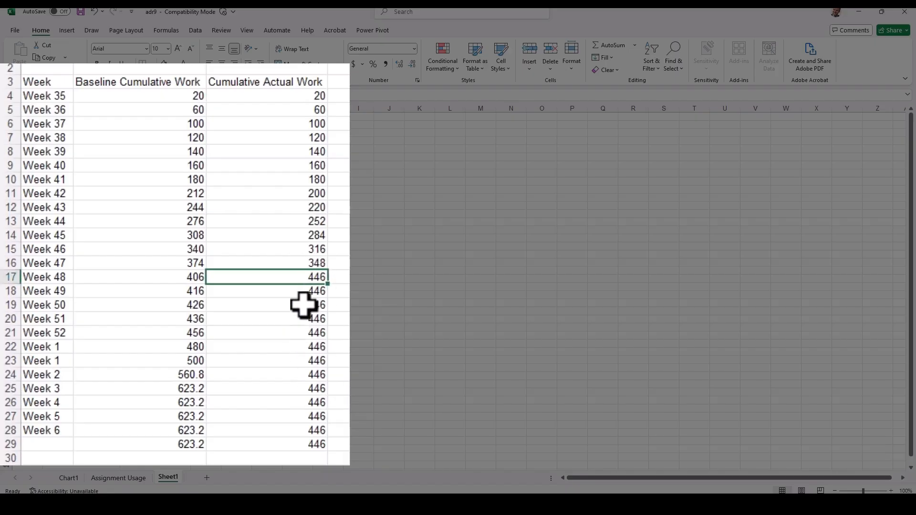
left_click_drag(307, 292, 302, 445)
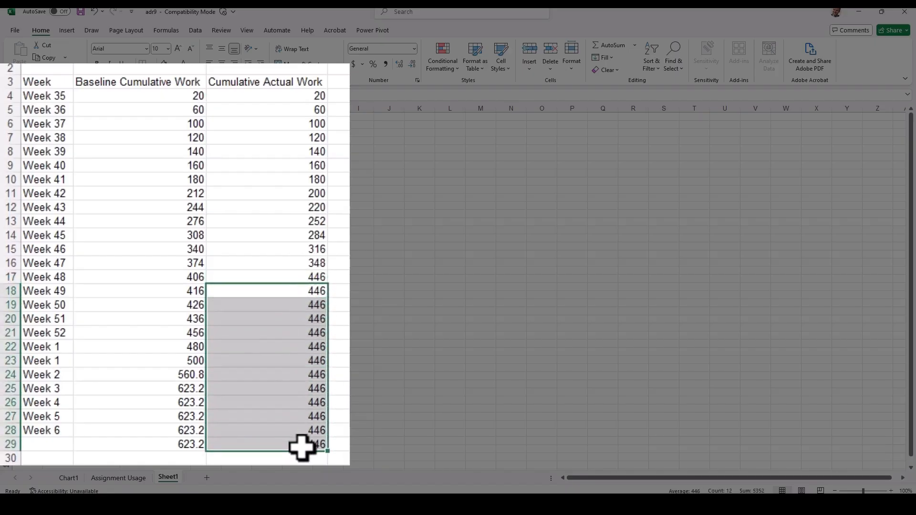
left_click(34, 280)
left_click(301, 293)
left_click_drag(306, 312, 318, 449)
key("Delete")
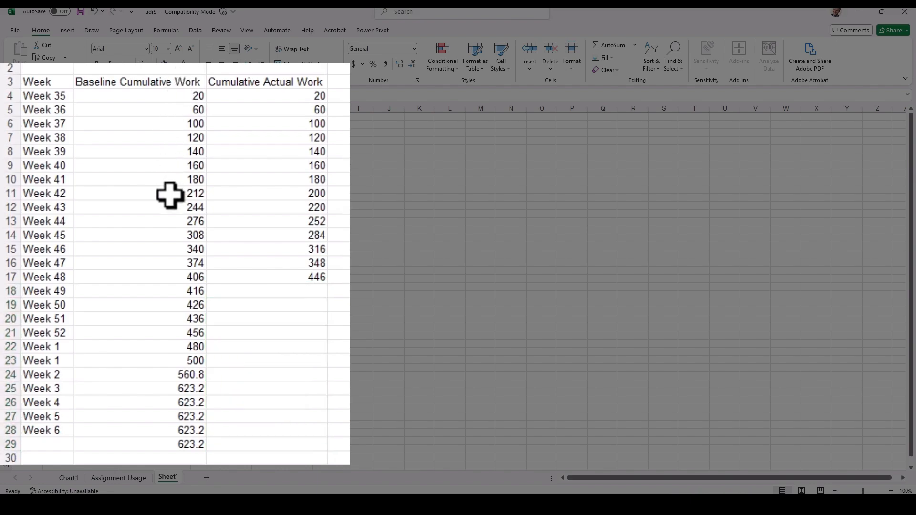
Clear rows 26 to 29 of Sheet1, covering Week 4 through the grand total.
left_click(10, 402)
left_click_drag(11, 403, 21, 455)
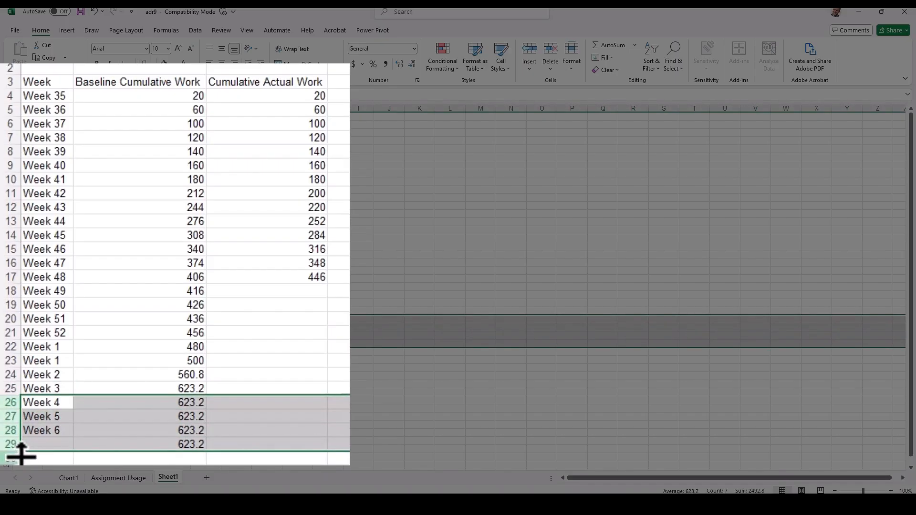
key("Delete")
left_click(112, 375)
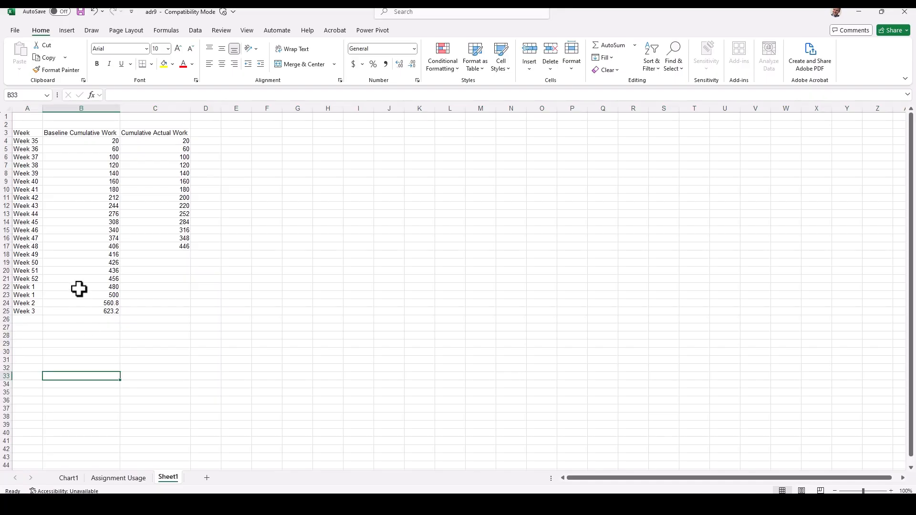
Insert a 2-D line chart from A3:C25 and enlarge it upward and outward to span about columns I to T.
left_click_drag(27, 132, 160, 308)
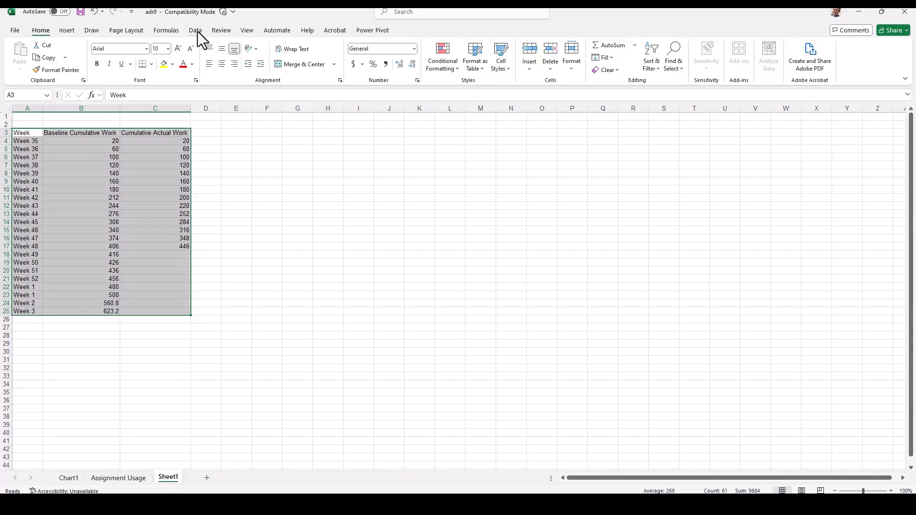
left_click(67, 30)
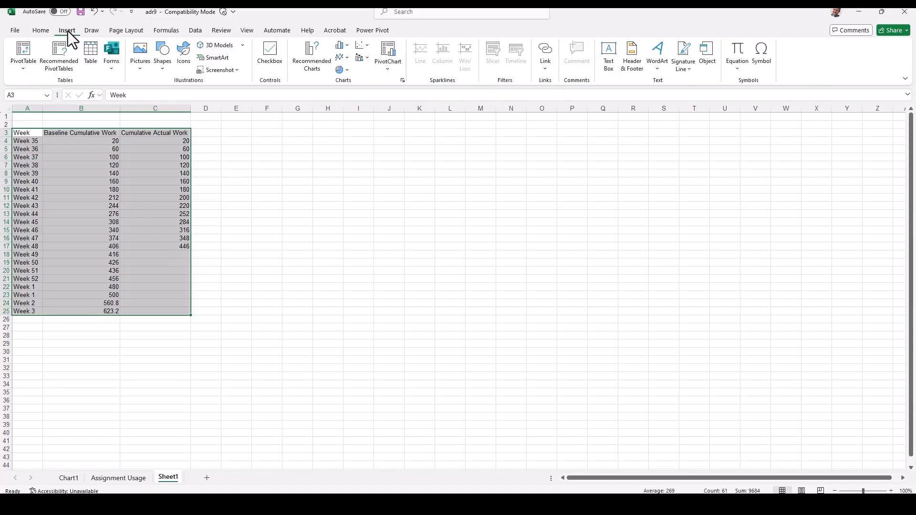
left_click(340, 58)
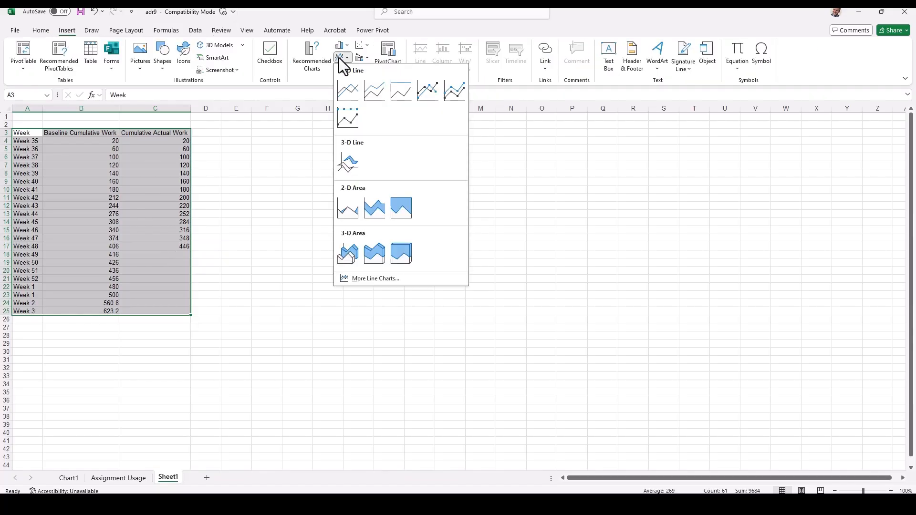
left_click(346, 92)
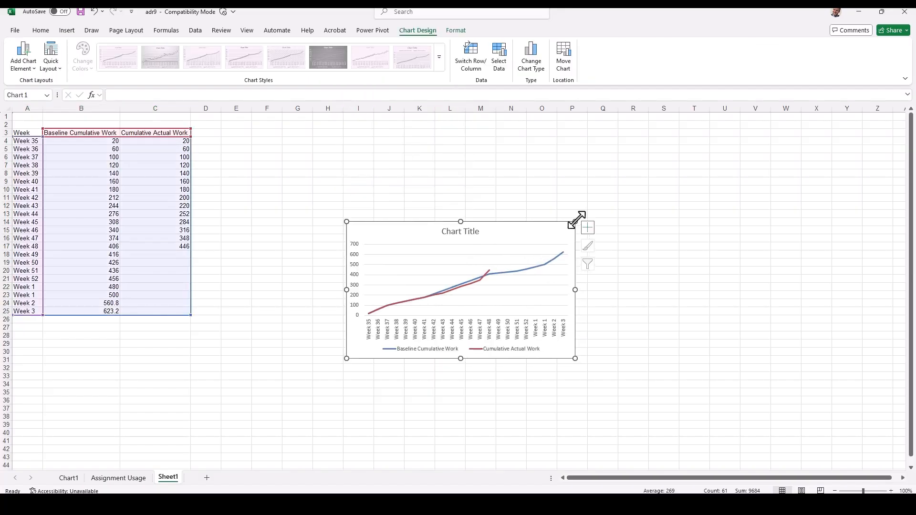
left_click_drag(576, 221, 715, 137)
left_click(814, 223)
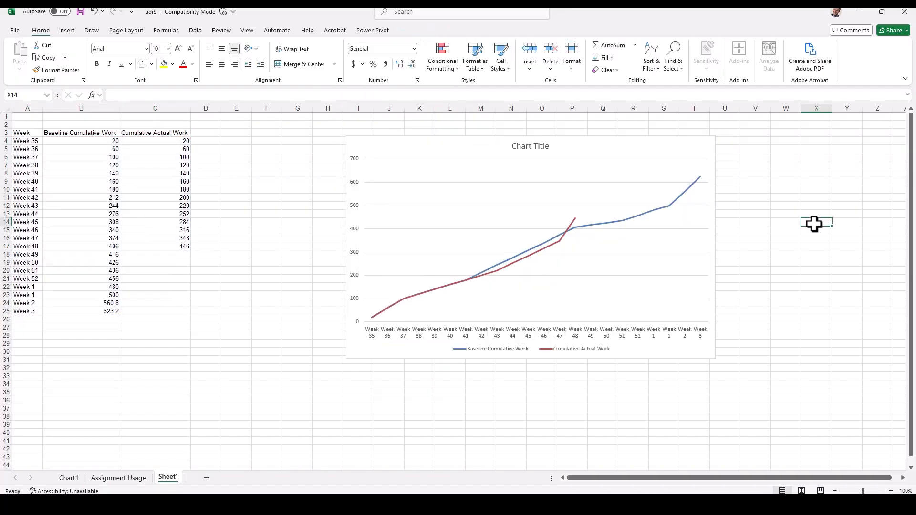